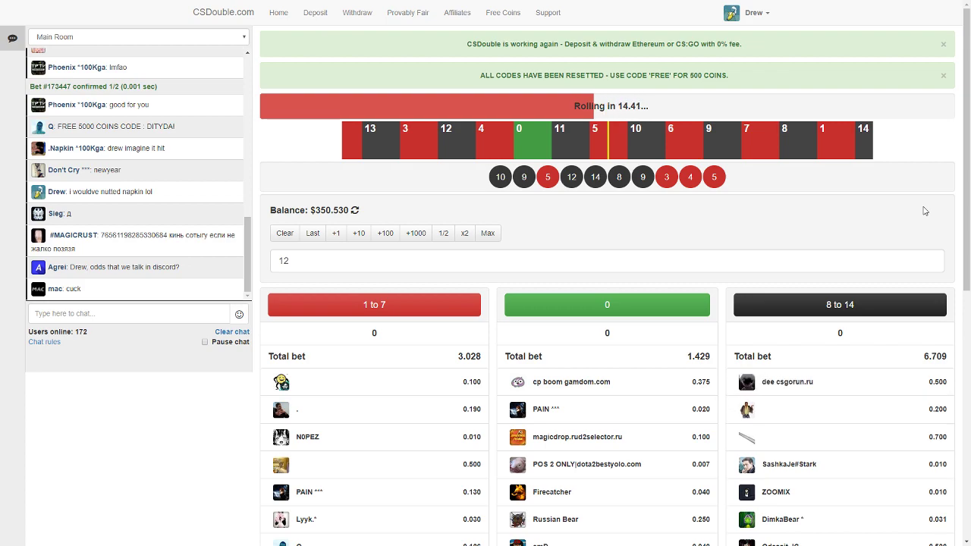
Check the Ethereum deposit options, then return to the roulette room
{"action": "left_click", "coordinate": [315, 13]}
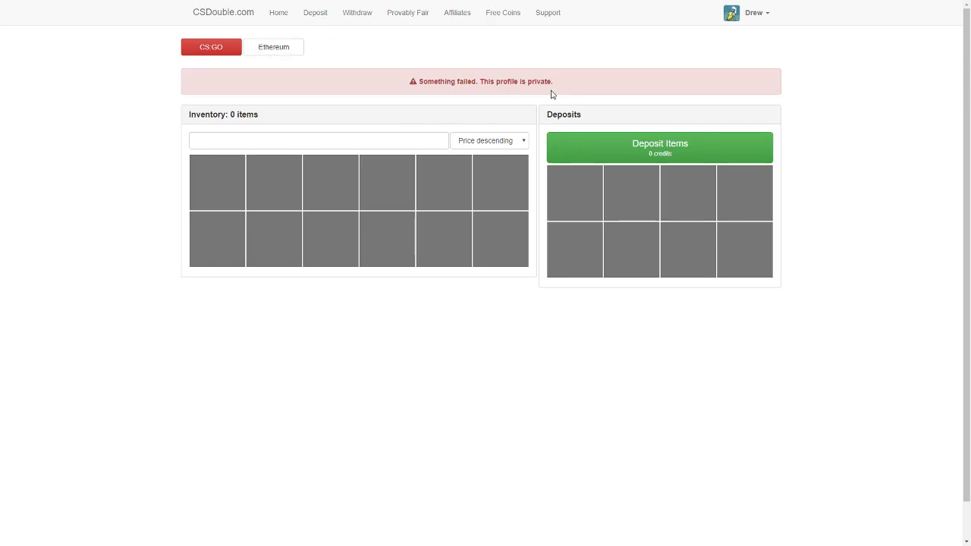
{"action": "left_click", "coordinate": [277, 47]}
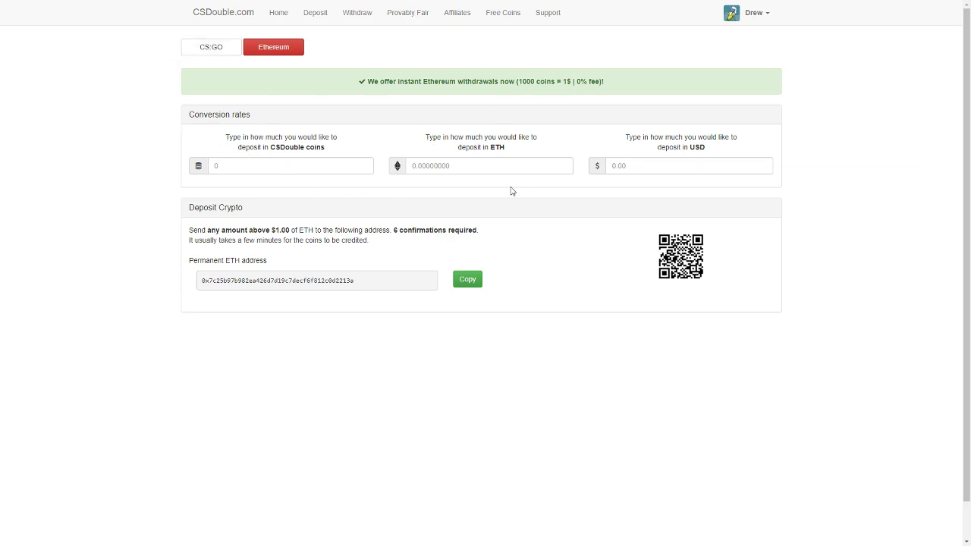
{"action": "left_click", "coordinate": [238, 14]}
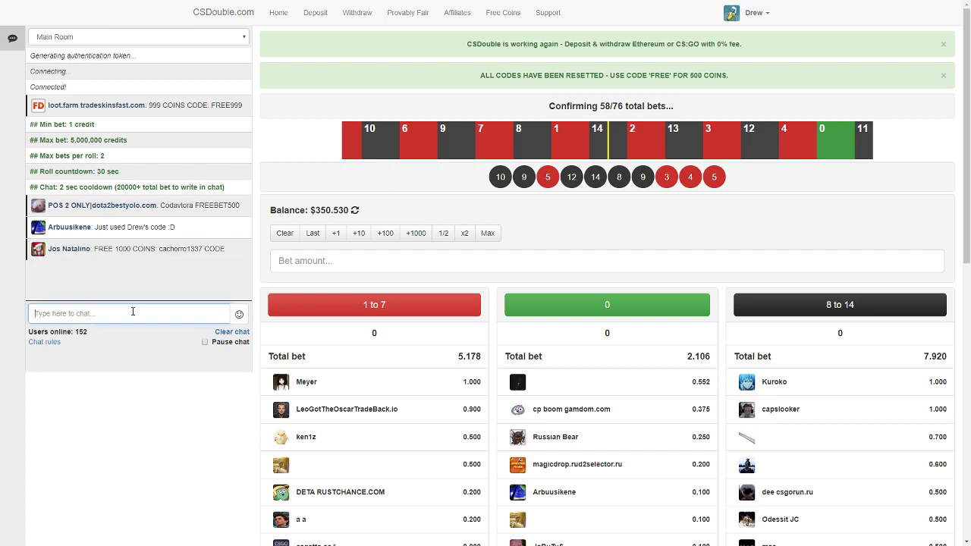
{"action": "type", "text": "ty<"}
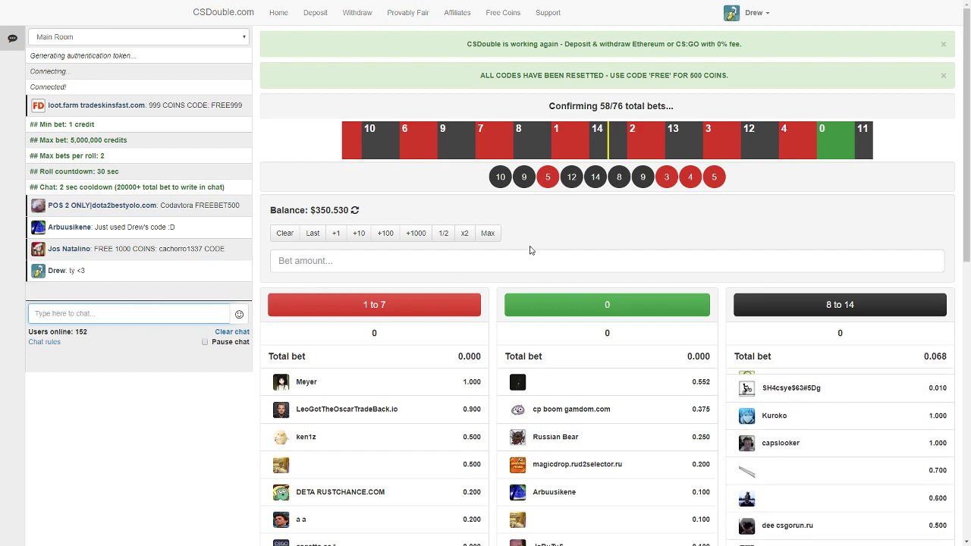
Reload the roulette page and submit the promo code drewy
{"action": "key", "text": "F5"}
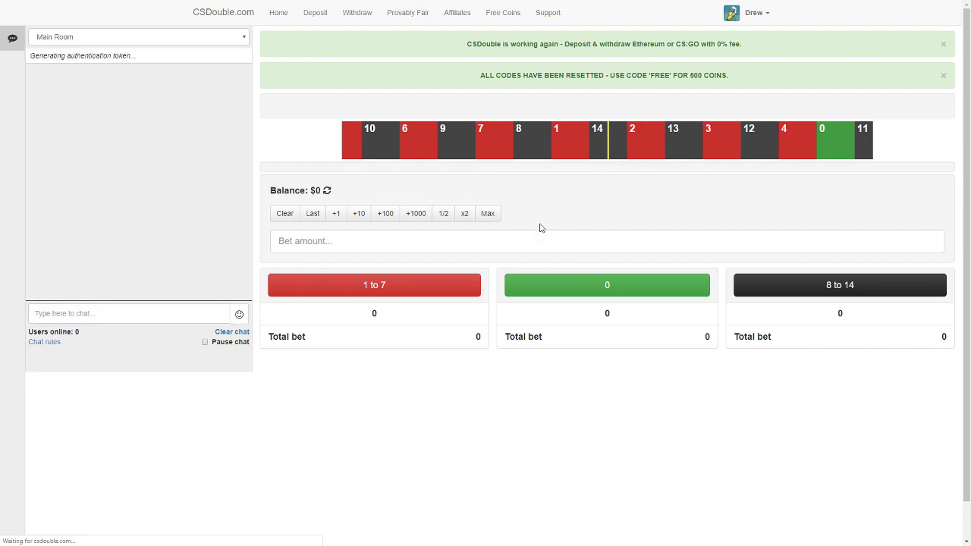
{"action": "left_click", "coordinate": [497, 13]}
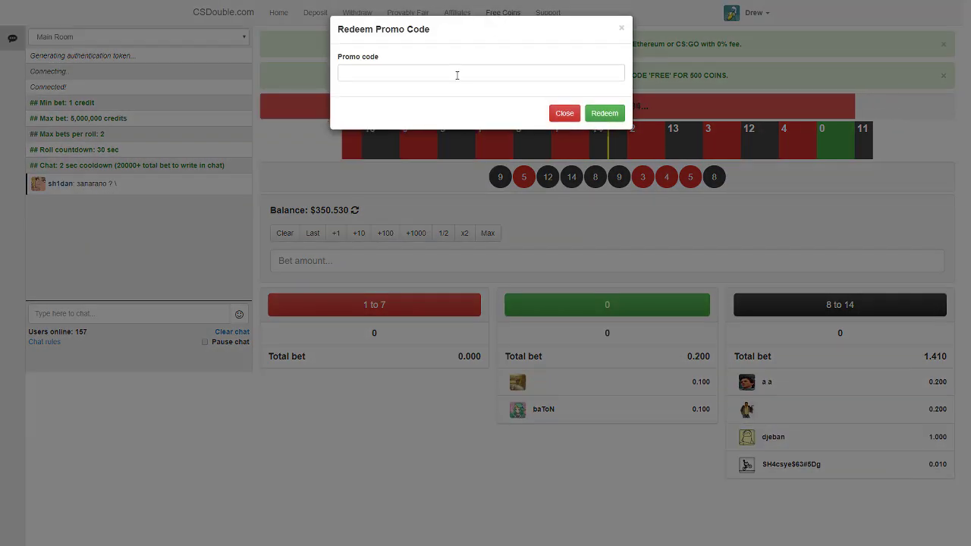
{"action": "type", "text": "drewy"}
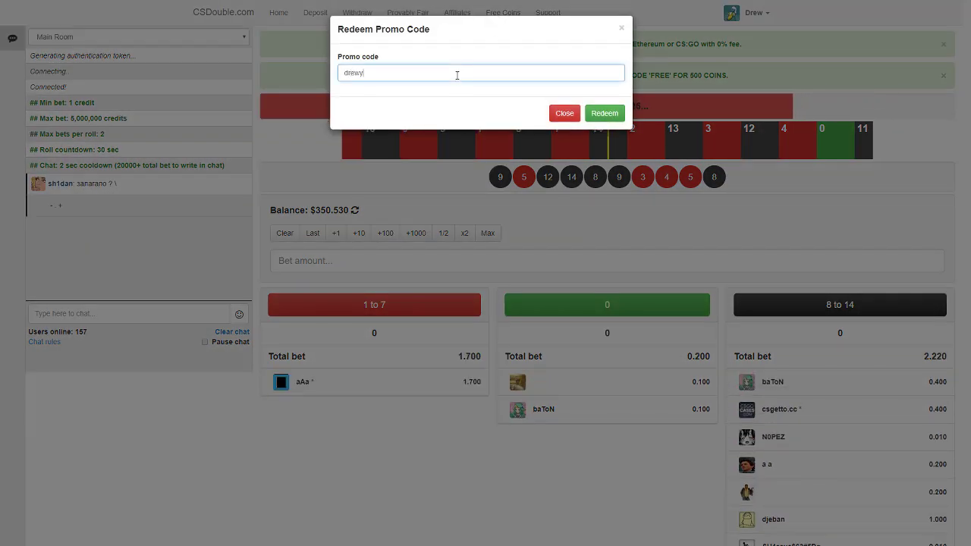
{"action": "key", "text": "Return"}
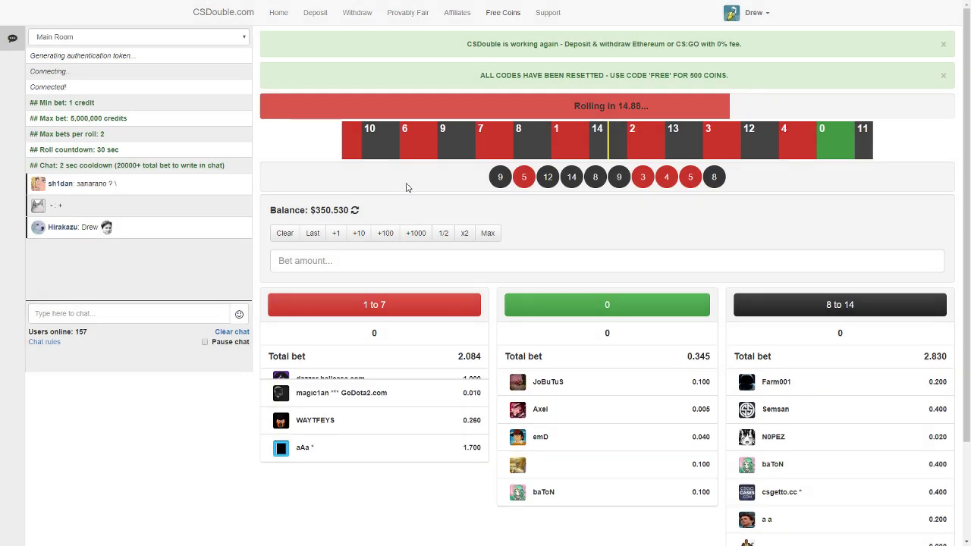
Raise the bet in +10 steps to 50 and place it on red 1 to 7
{"action": "left_click", "coordinate": [358, 233]}
{"action": "left_click", "coordinate": [358, 233]}
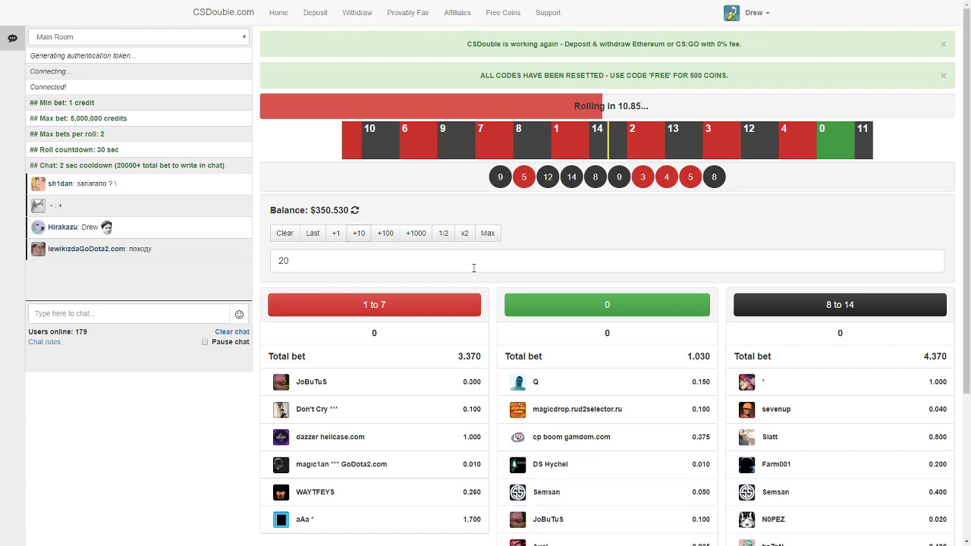
{"action": "left_click", "coordinate": [359, 234]}
{"action": "type", "text": "50"}
{"action": "left_click", "coordinate": [374, 304]}
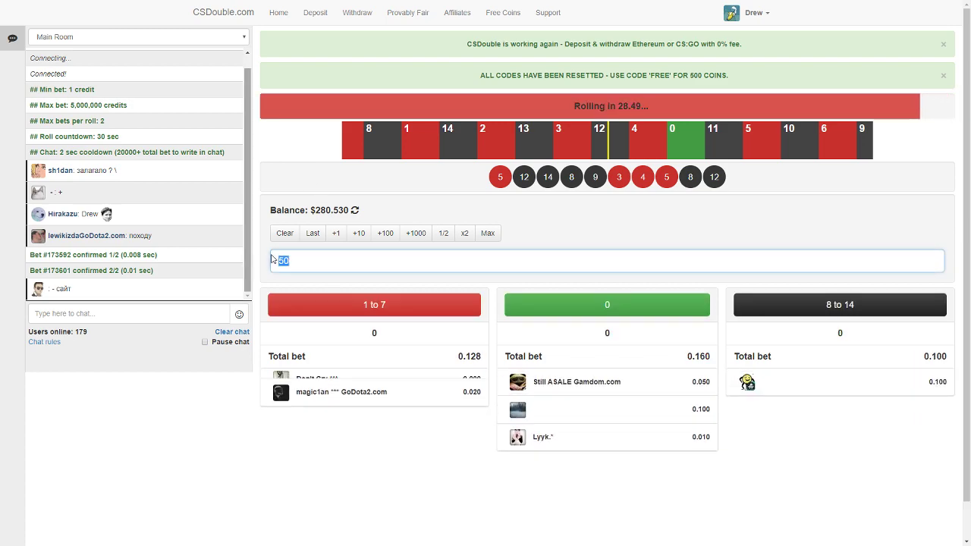
{"action": "type", "text": "25"}
Bet 25 on green 0, then bet 55 on red 1 to 7
{"action": "left_click", "coordinate": [606, 304]}
{"action": "left_click", "coordinate": [317, 261]}
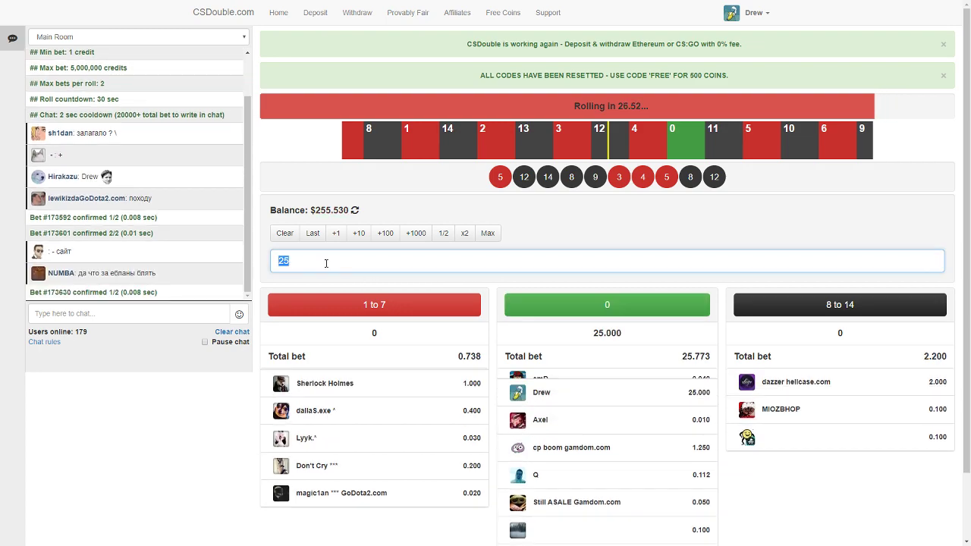
{"action": "type", "text": "55"}
{"action": "left_click", "coordinate": [374, 304]}
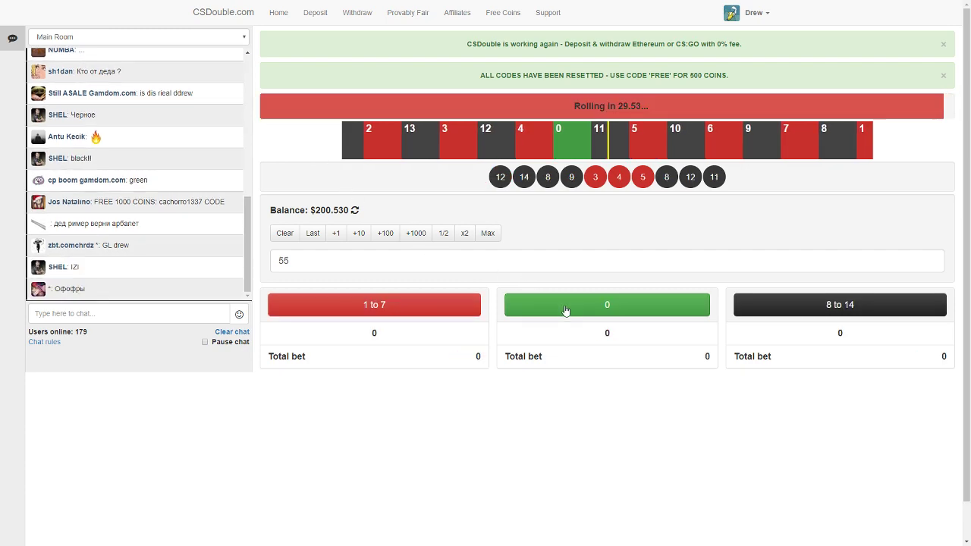
Bet 55 on green 0, then go all-in with 145.53 on red 1 to 7
{"action": "left_click", "coordinate": [559, 308]}
{"action": "left_click", "coordinate": [488, 233]}
{"action": "left_click", "coordinate": [374, 304]}
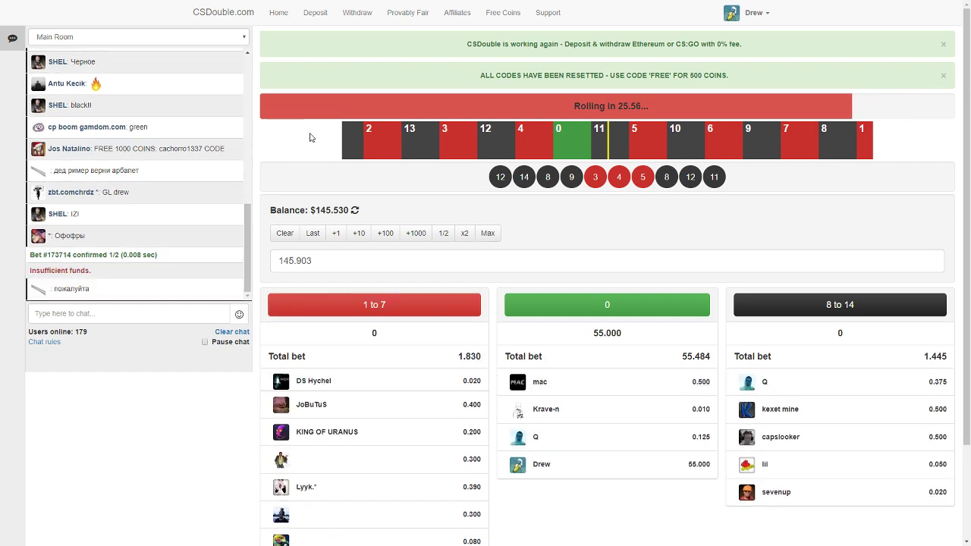
{"action": "left_click", "coordinate": [488, 232]}
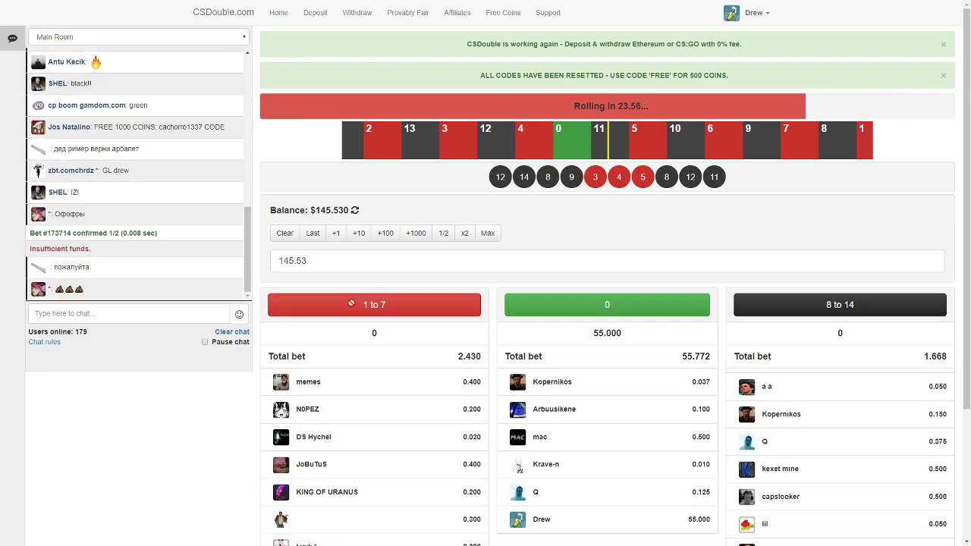
{"action": "left_click", "coordinate": [374, 304]}
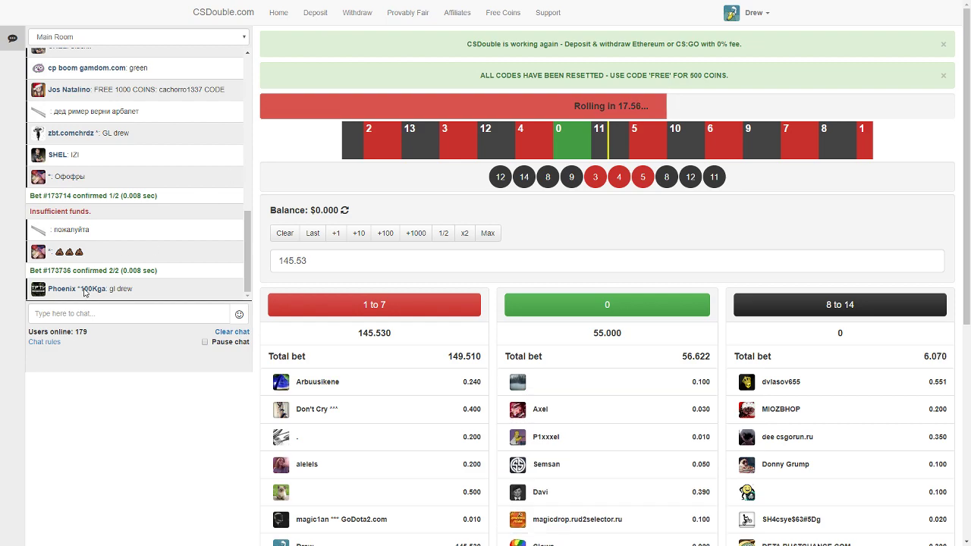
{"action": "type", "text": "tyty"}
Send the 'tyty' thank-you message in the chat
{"action": "key", "text": "Return"}
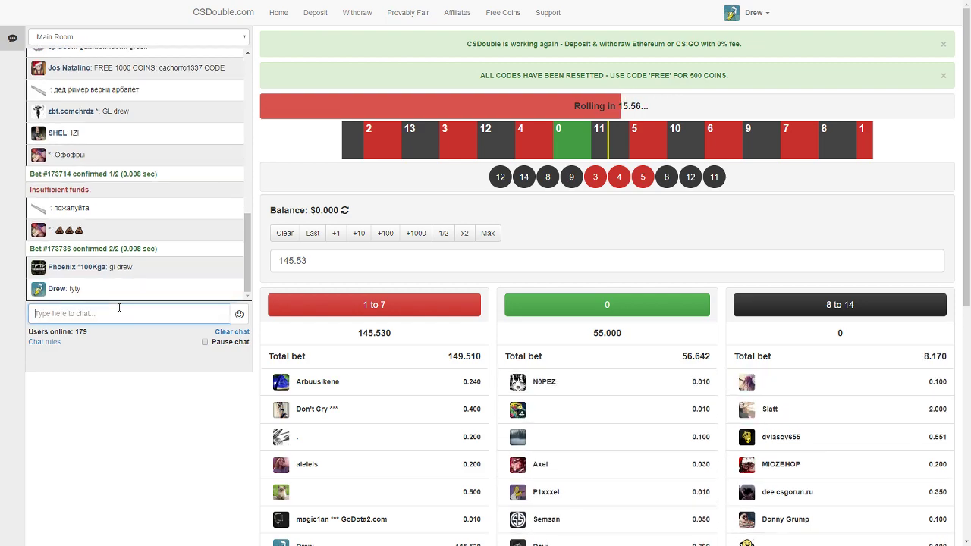